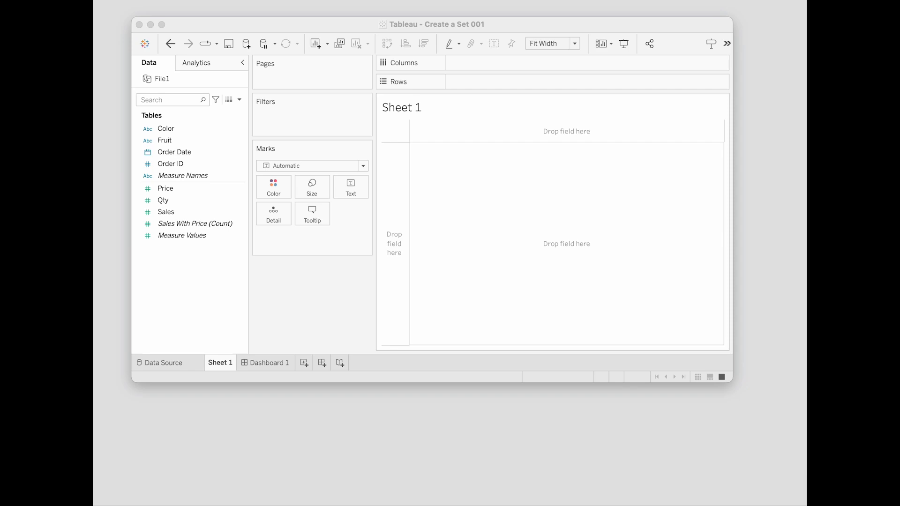
# Rename the Sheet 1 worksheet as Favorite Fruit
pyautogui.rightClick(226, 369)
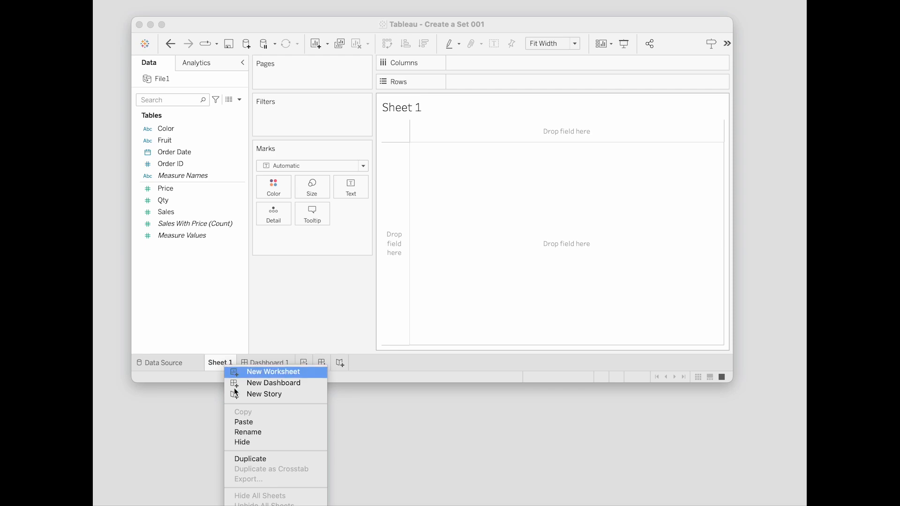
pyautogui.click(265, 434)
pyautogui.write('Favorite')
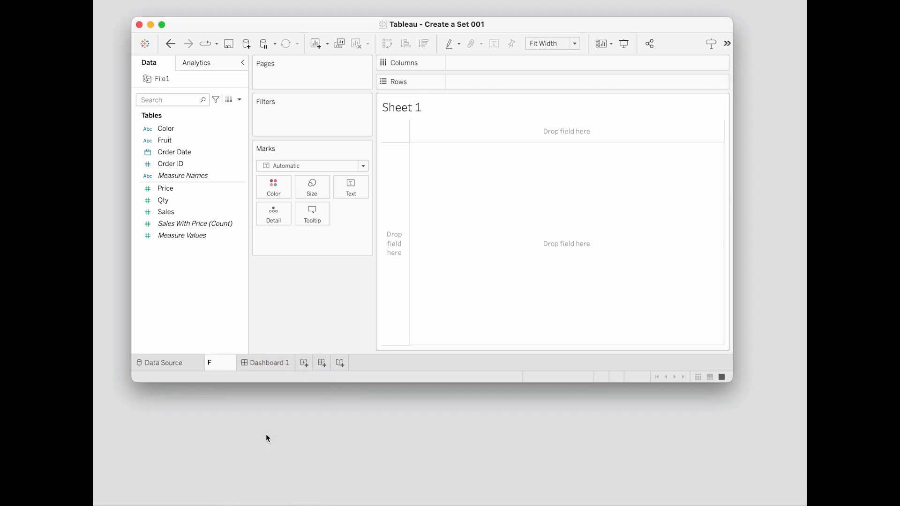
pyautogui.press('Return')
pyautogui.write('Fruit')
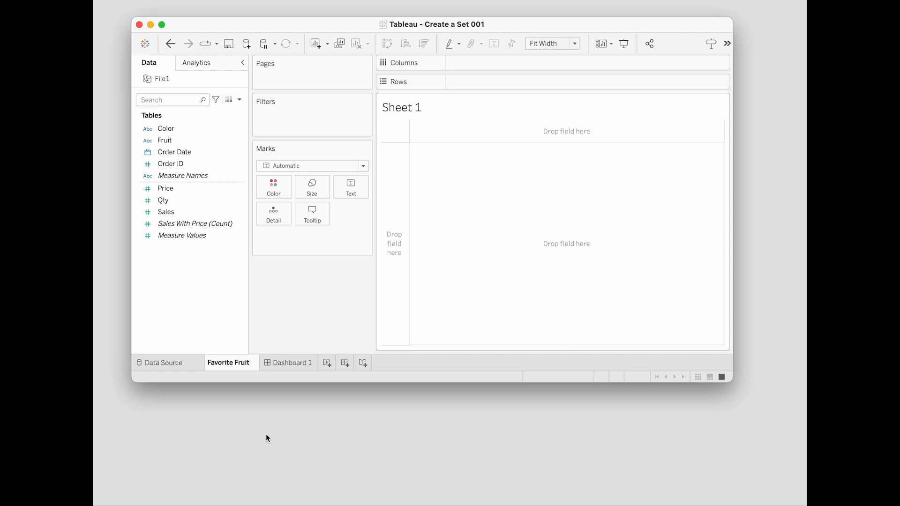
pyautogui.press('Return')
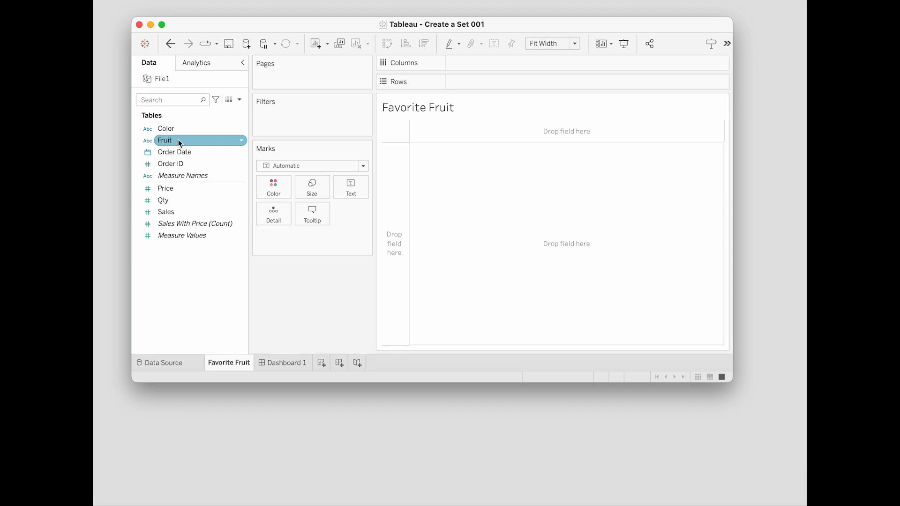
# Build a bar chart with Fruit on Columns and the sum of Sales on Rows
pyautogui.moveTo(178, 139); pyautogui.dragTo(478, 69)
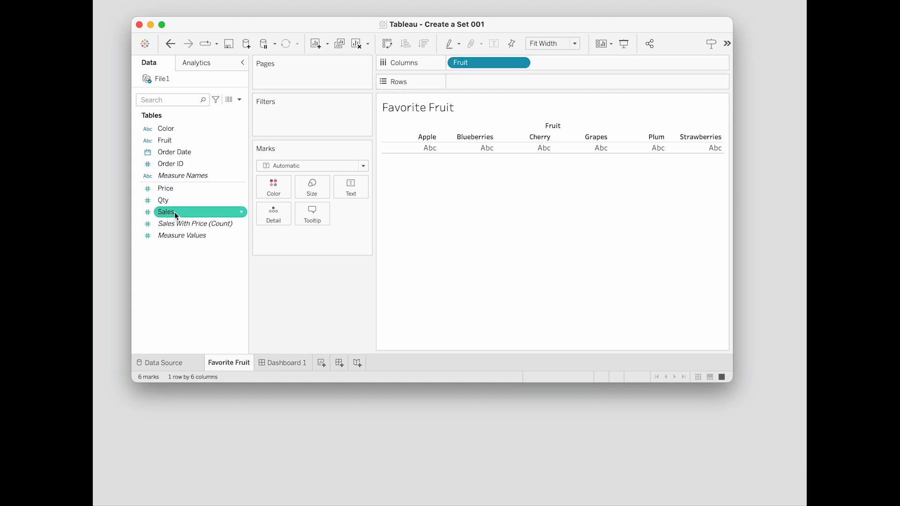
pyautogui.moveTo(176, 212); pyautogui.dragTo(478, 88)
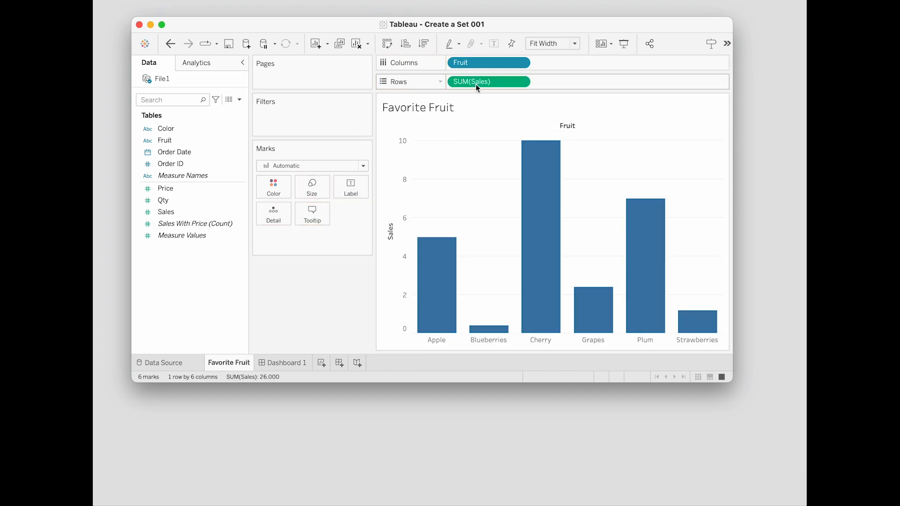
pyautogui.moveTo(628, 275)
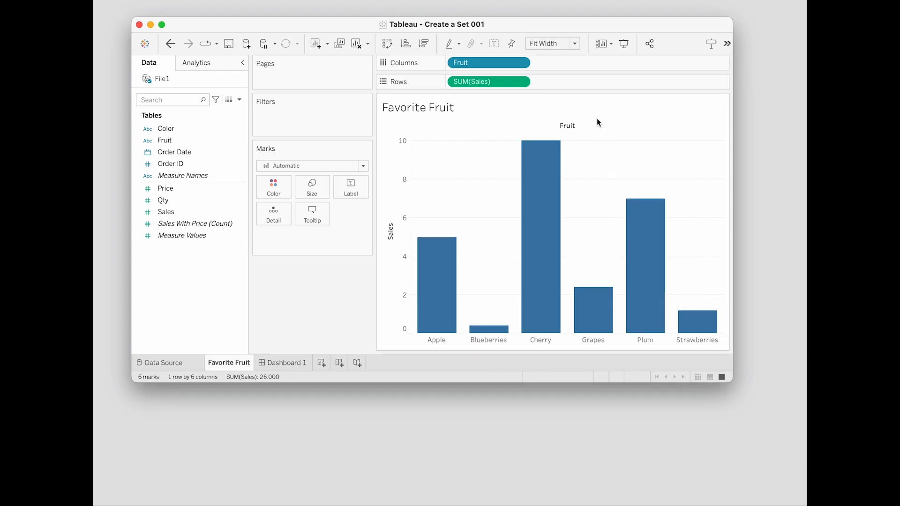
# Switch the chart's fit to Standard and back to Fit Width to compare the two
pyautogui.click(576, 45)
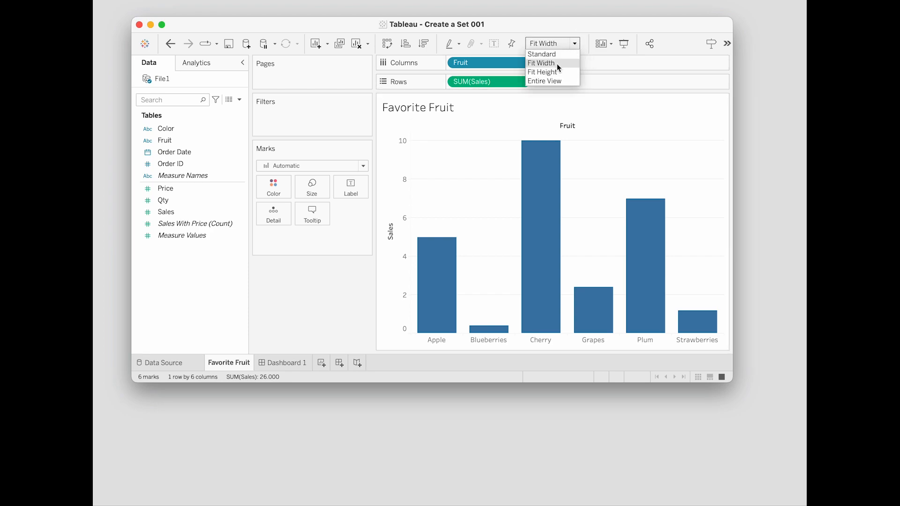
pyautogui.click(558, 55)
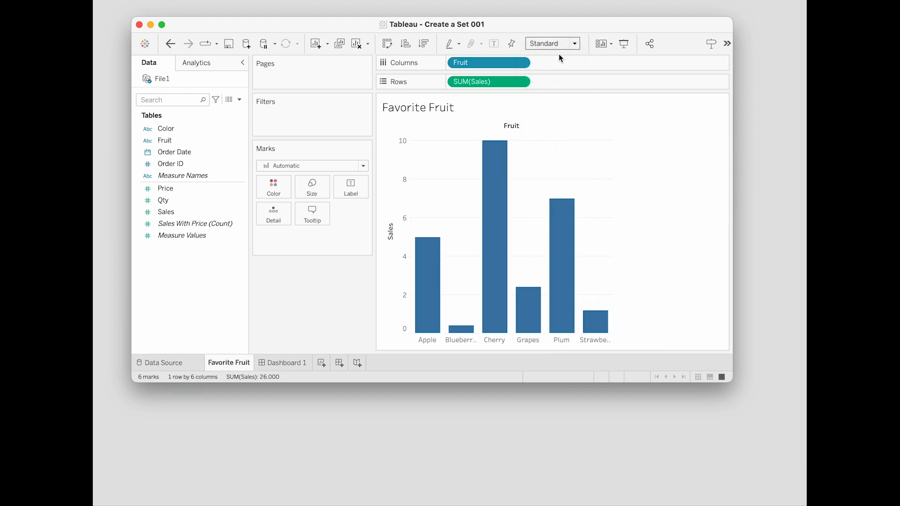
pyautogui.click(576, 45)
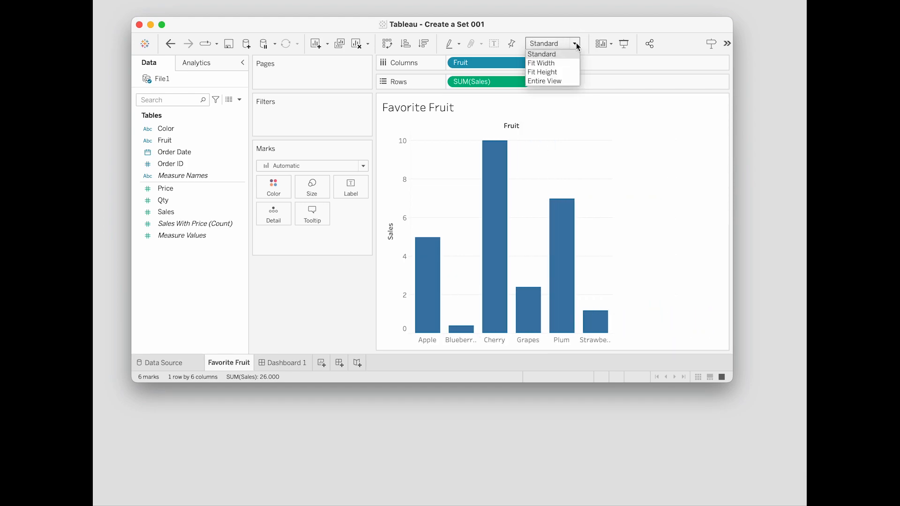
pyautogui.click(554, 64)
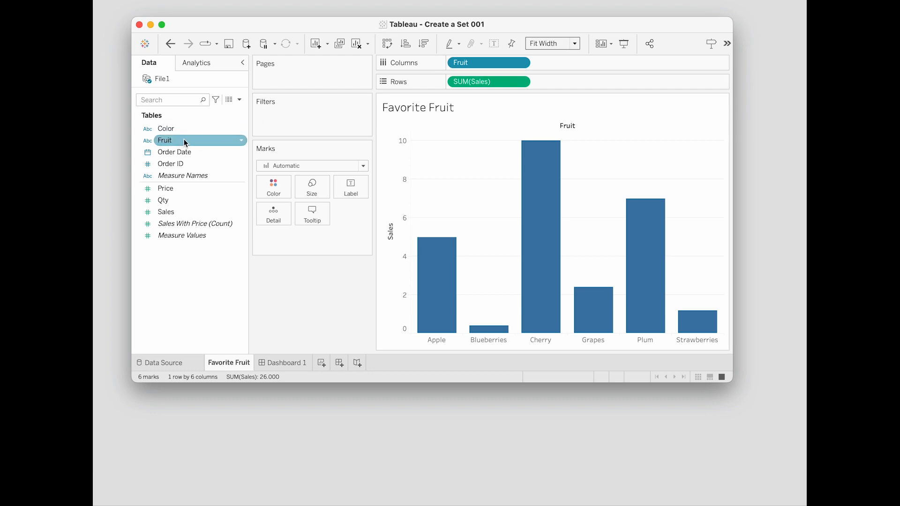
# Create a set from the Fruit field named Favorite Fruit, containing Blueberries and Strawberries
pyautogui.click(243, 142)
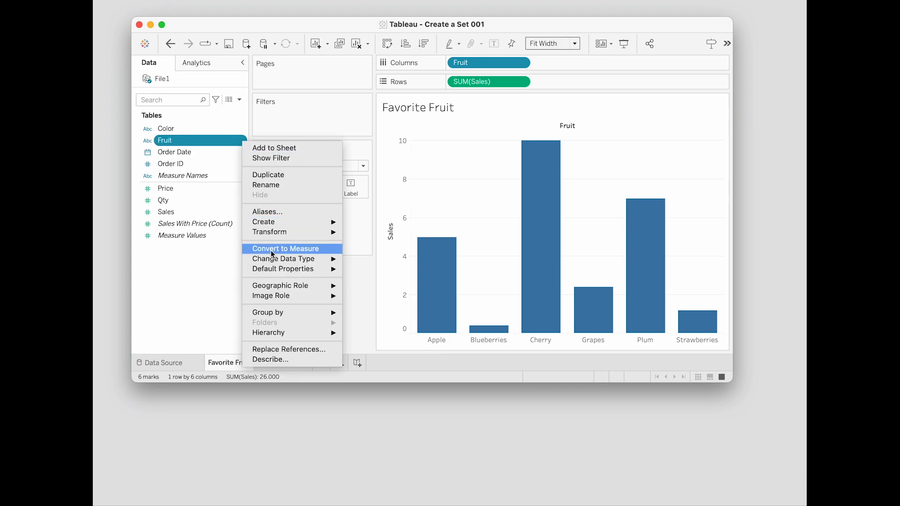
pyautogui.moveTo(302, 229)
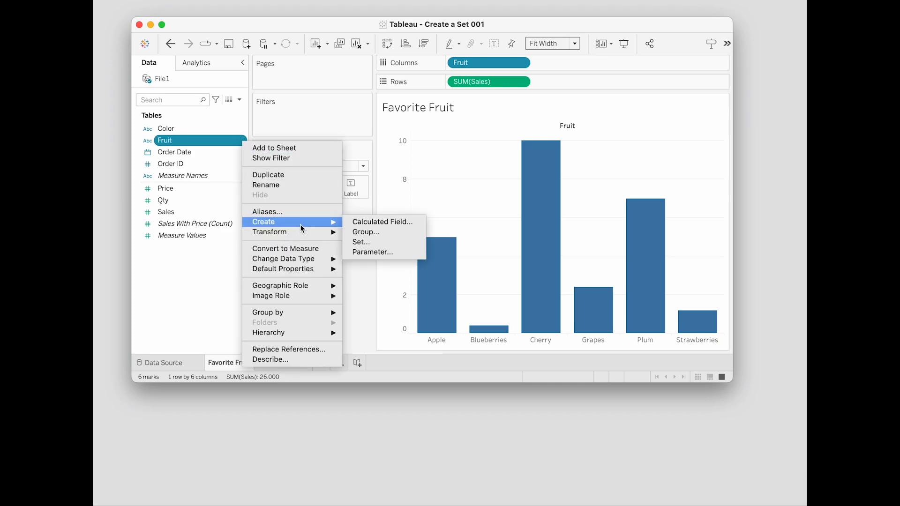
pyautogui.click(361, 242)
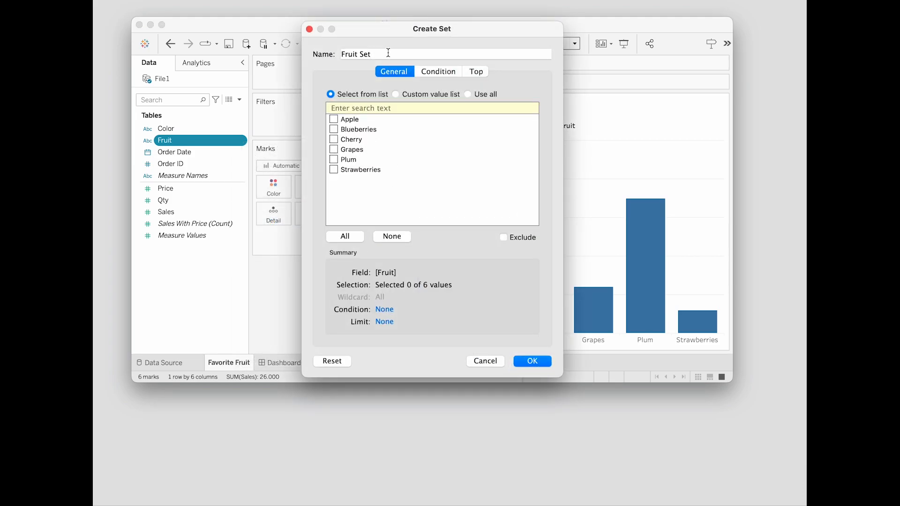
pyautogui.moveTo(388, 53); pyautogui.dragTo(318, 46)
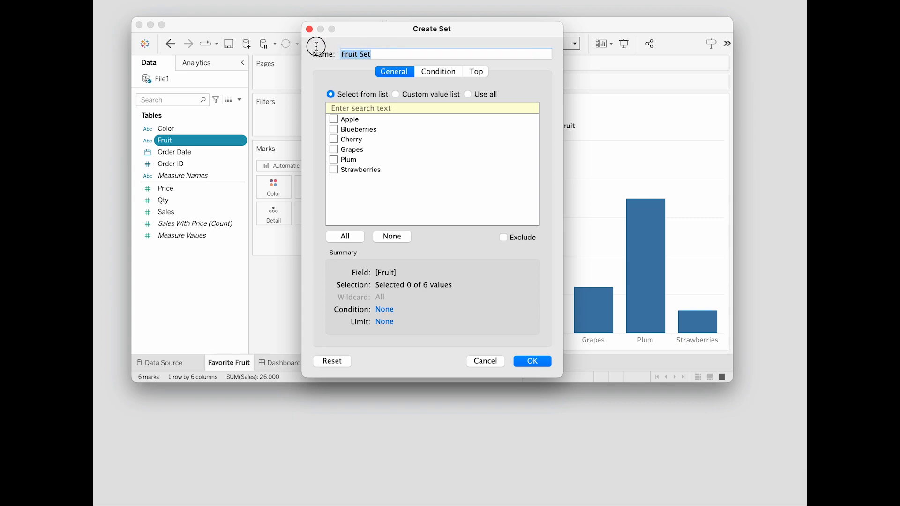
pyautogui.write('Favorite')
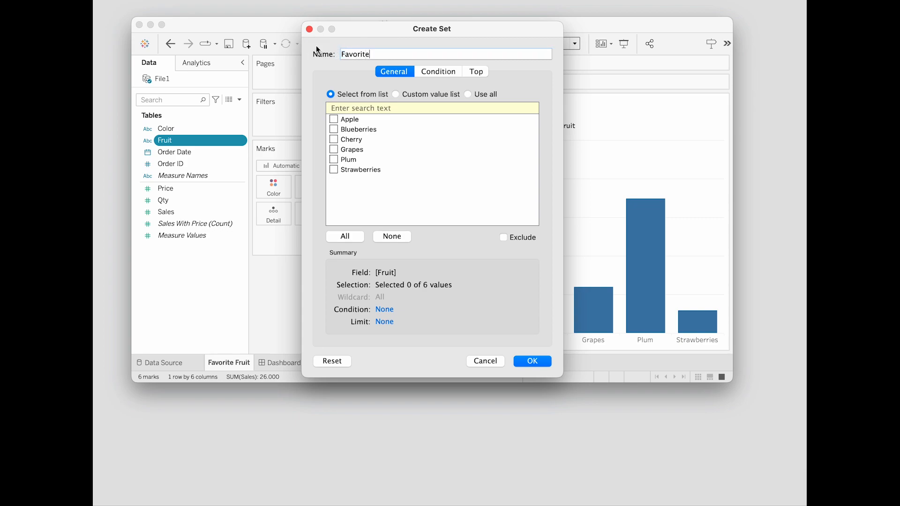
pyautogui.write(' Fruit')
pyautogui.click(334, 130)
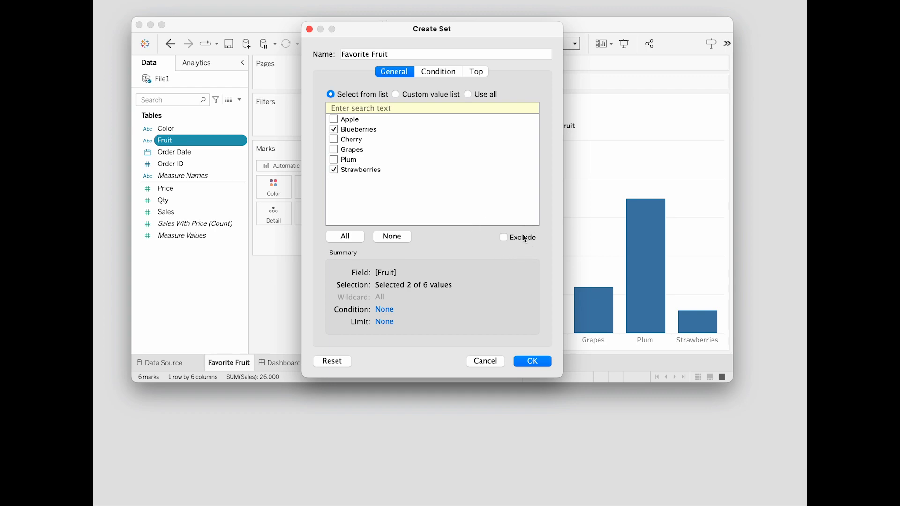
pyautogui.click(533, 362)
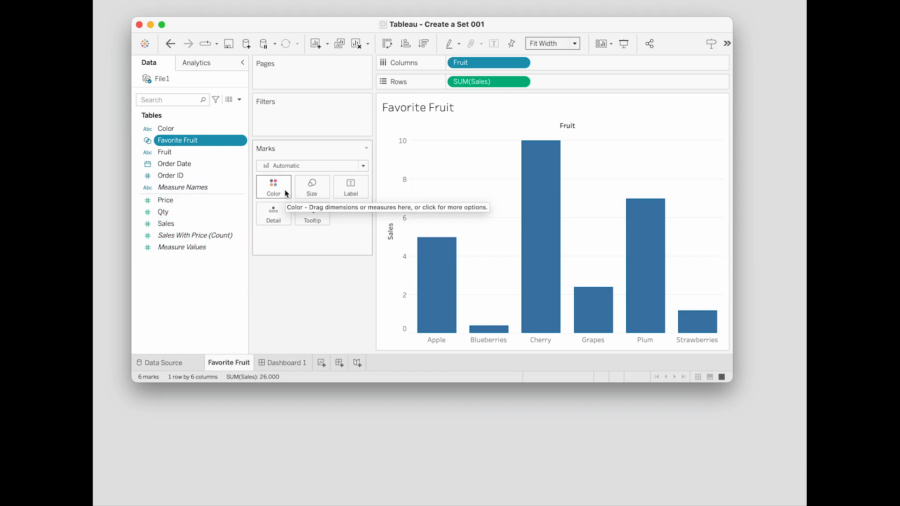
# Color the bars by the Favorite Fruit set and change the color legend's title to Favorite Fruits
pyautogui.moveTo(184, 143); pyautogui.dragTo(277, 190)
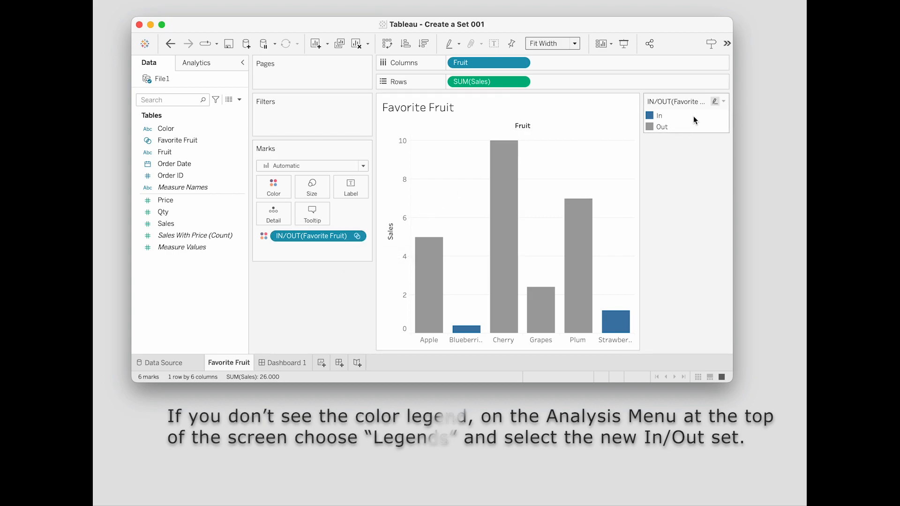
pyautogui.click(725, 101)
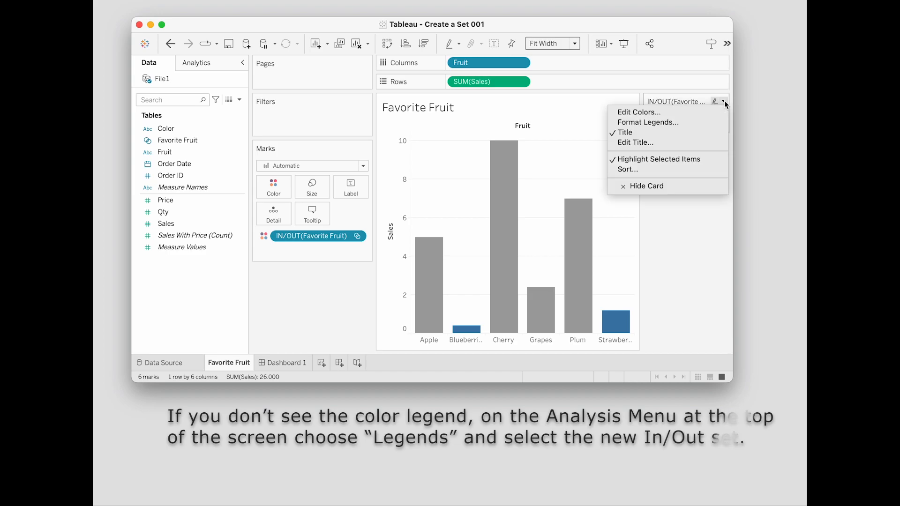
pyautogui.click(655, 143)
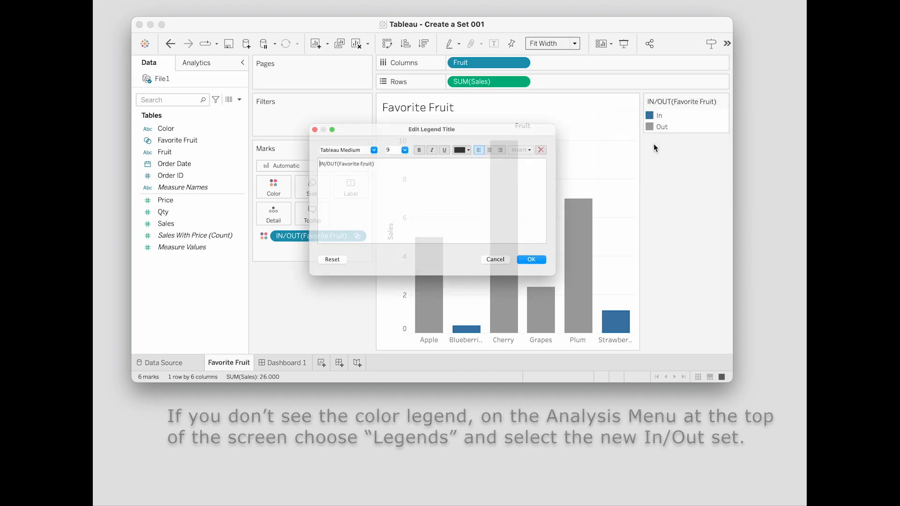
pyautogui.click(361, 155)
pyautogui.moveTo(361, 154); pyautogui.dragTo(214, 152)
pyautogui.write('Favorite Fruits')
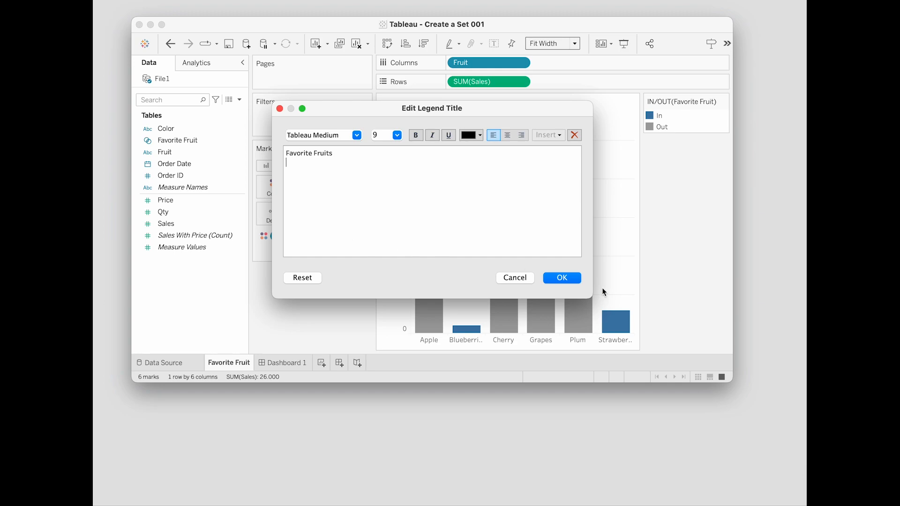
pyautogui.click(576, 279)
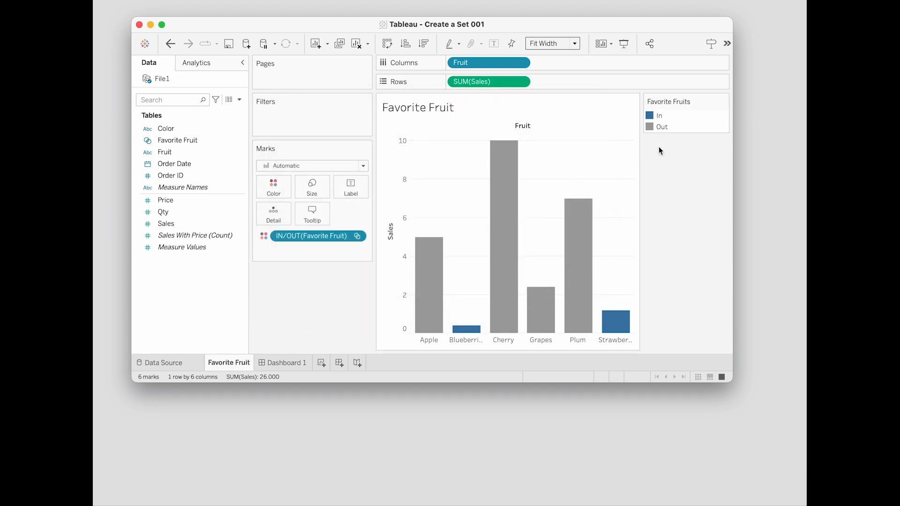
# Set the alias of the legend's In entry to Favorite Fruit
pyautogui.rightClick(663, 120)
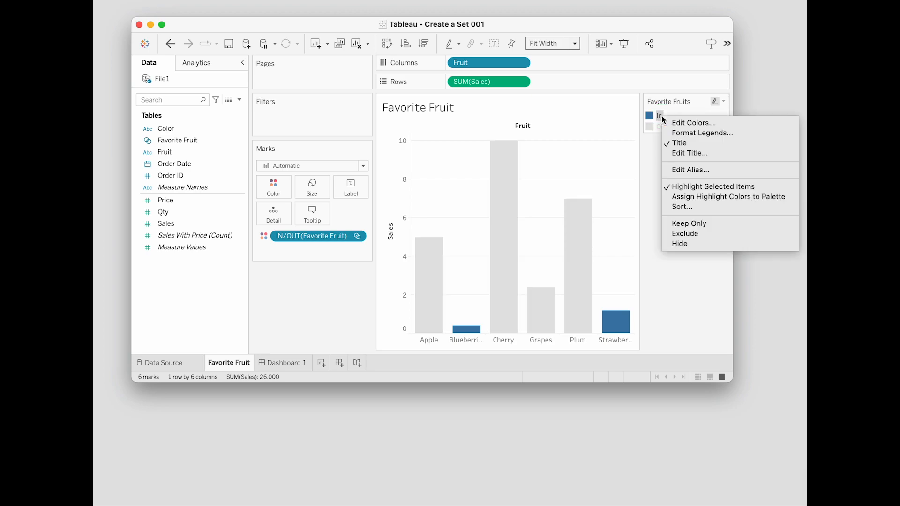
pyautogui.click(703, 172)
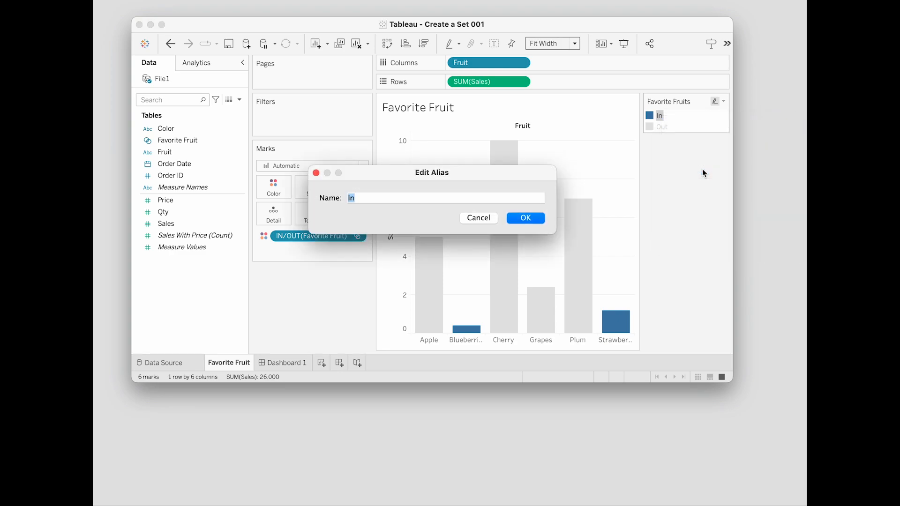
pyautogui.write('Favorite Fruit')
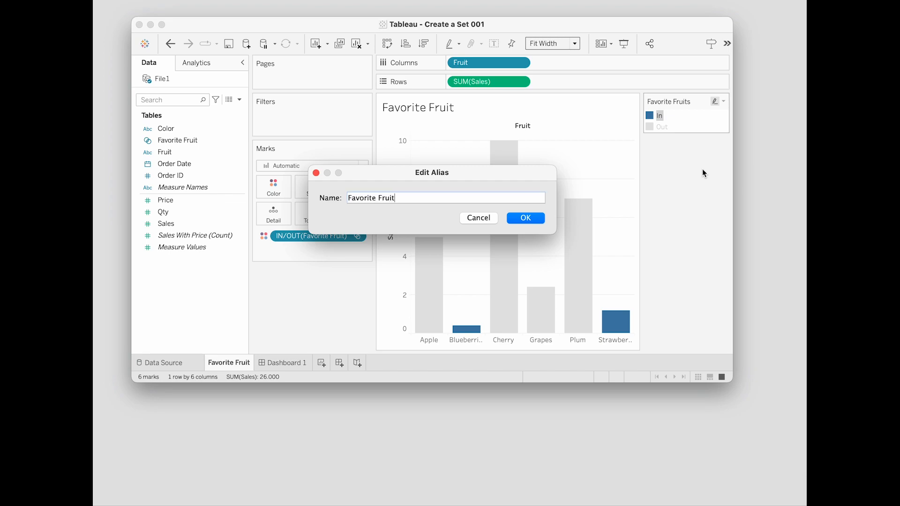
pyautogui.click(532, 220)
# Set the alias of the legend's Out entry to Other and clear the legend highlight
pyautogui.click(665, 127)
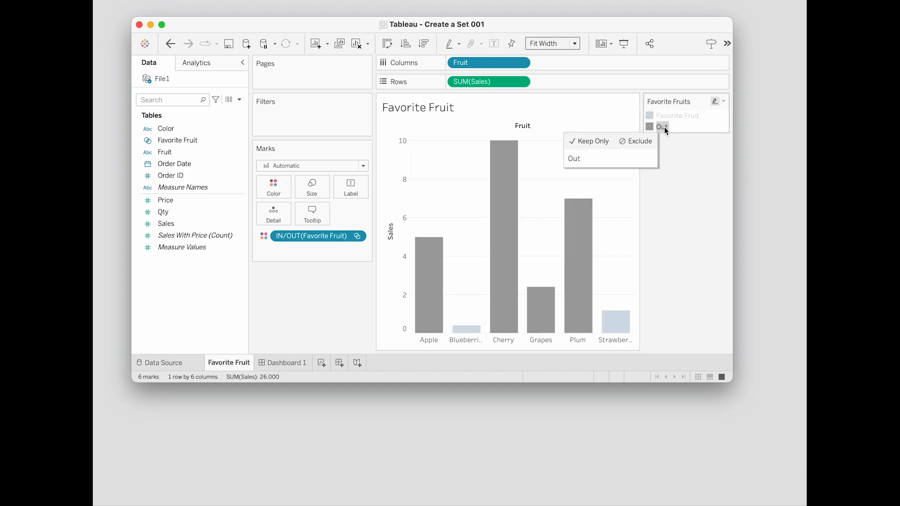
pyautogui.rightClick(664, 127)
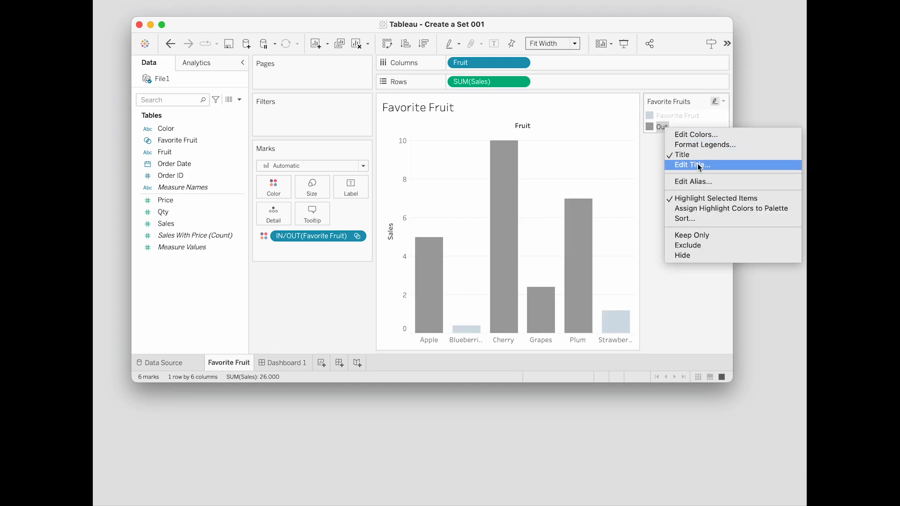
pyautogui.click(701, 181)
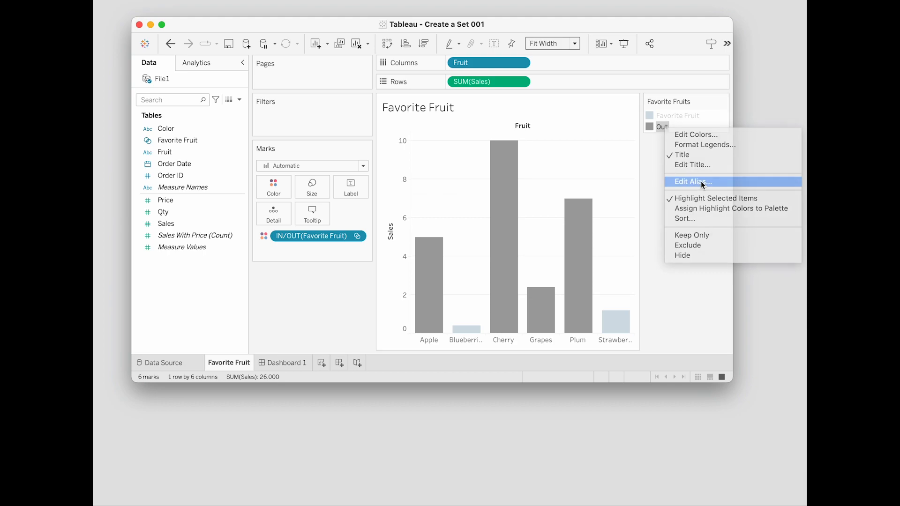
pyautogui.write('Other')
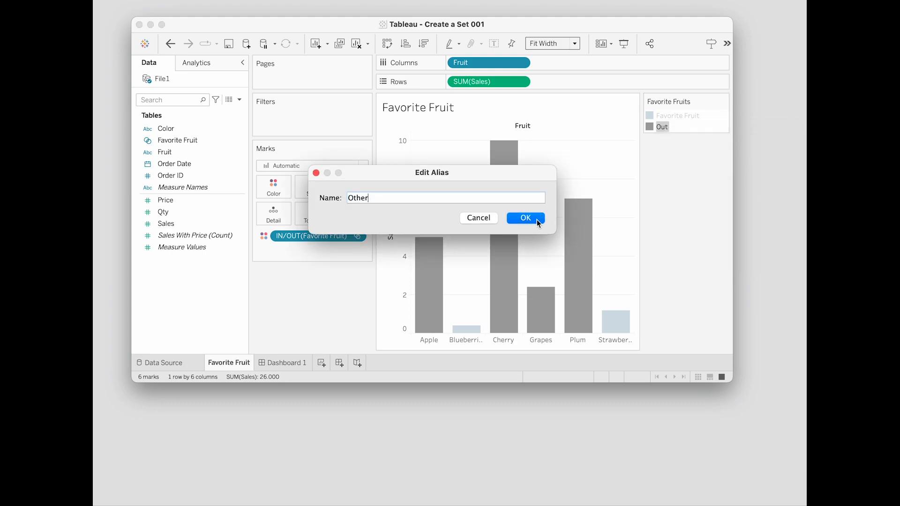
pyautogui.click(537, 221)
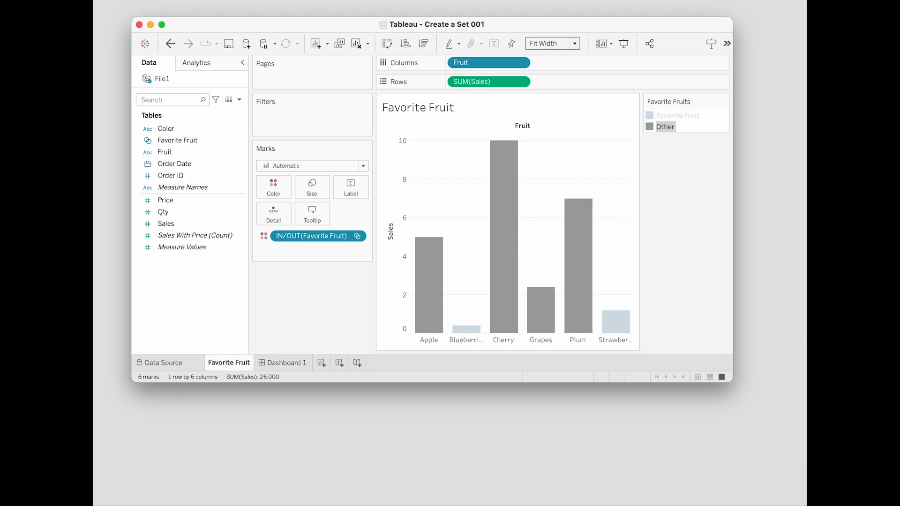
pyautogui.click(692, 101)
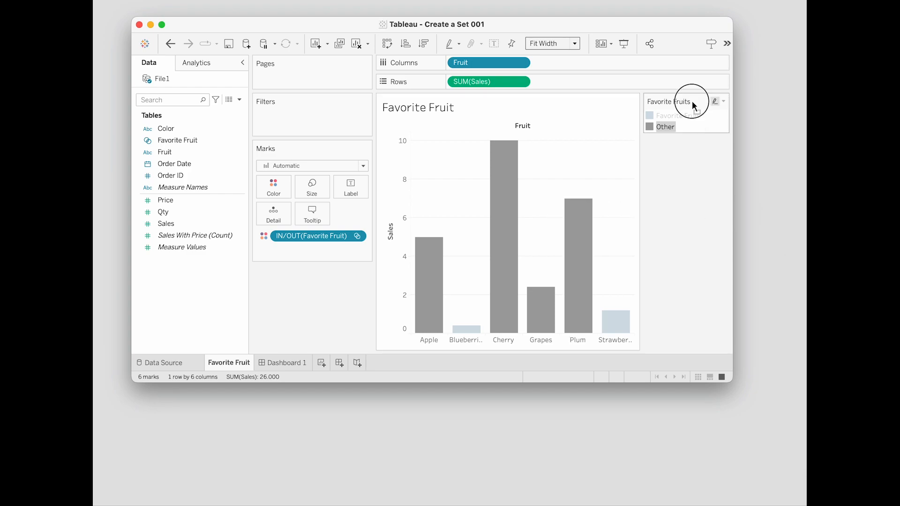
pyautogui.click(688, 175)
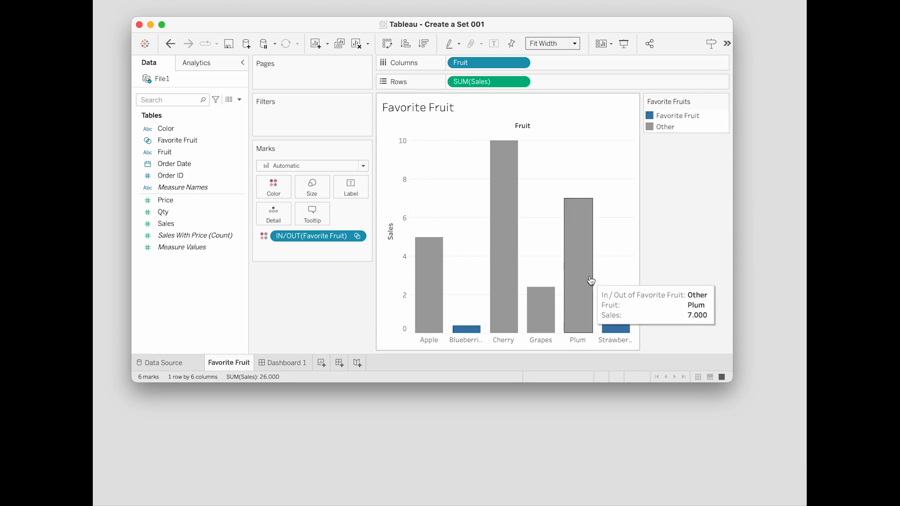
# Recolor the chart by the set, with green for Favorite Fruit and brown for Other
pyautogui.moveTo(576, 227)
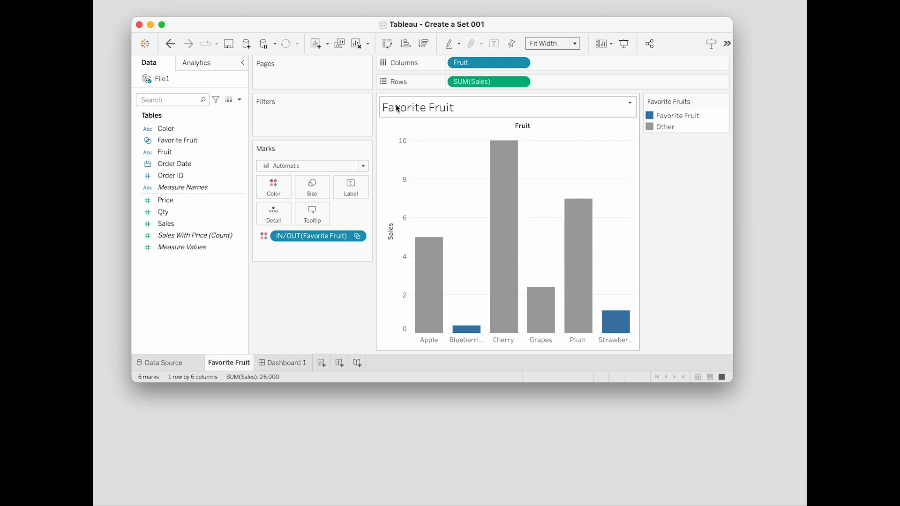
pyautogui.click(286, 189)
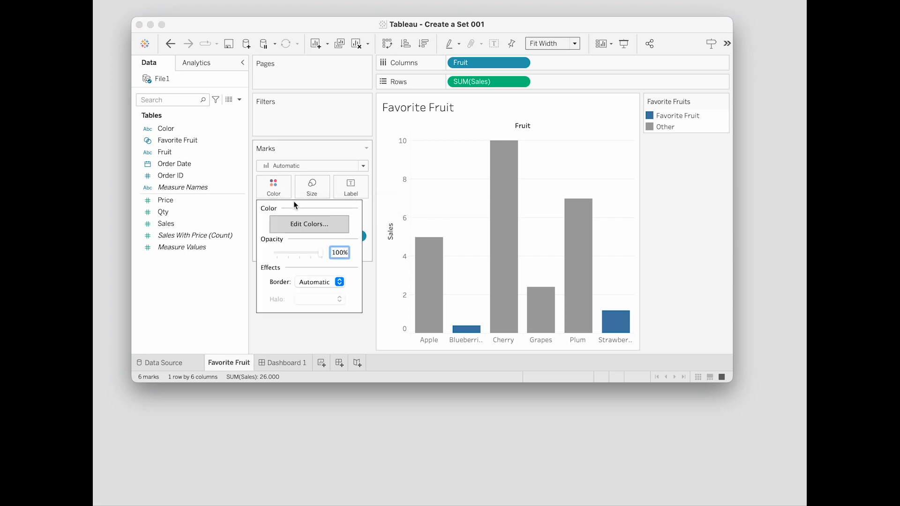
pyautogui.click(329, 225)
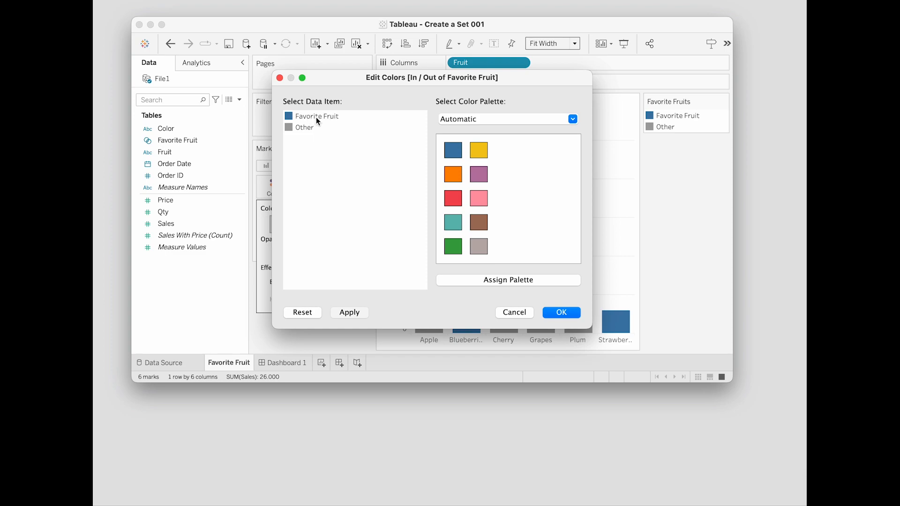
pyautogui.click(458, 249)
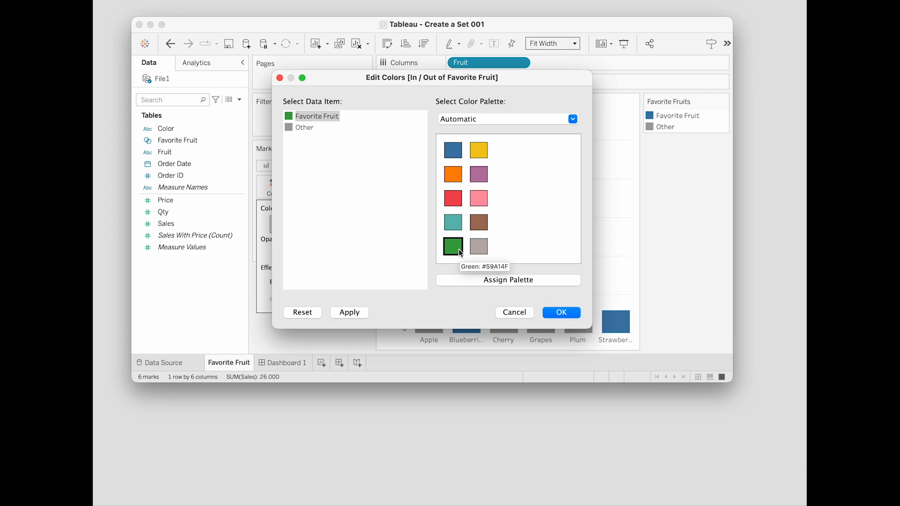
pyautogui.click(307, 129)
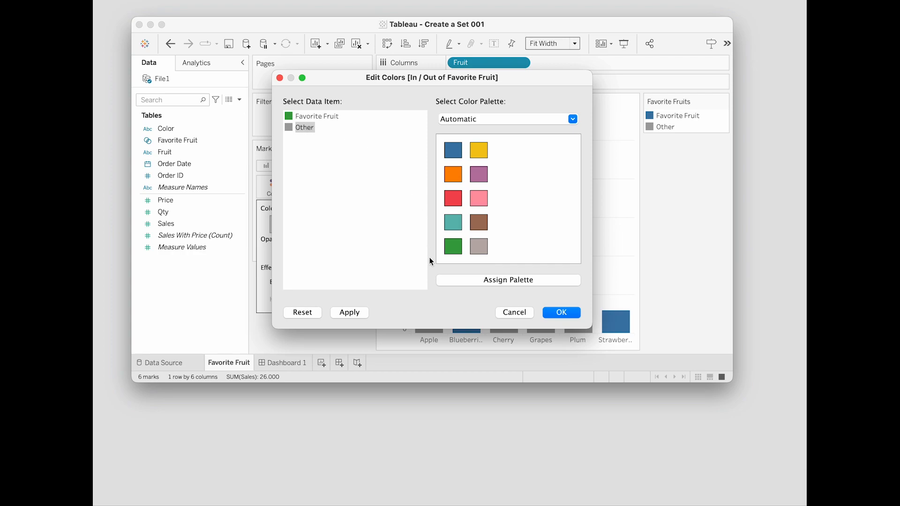
pyautogui.click(478, 222)
pyautogui.click(570, 315)
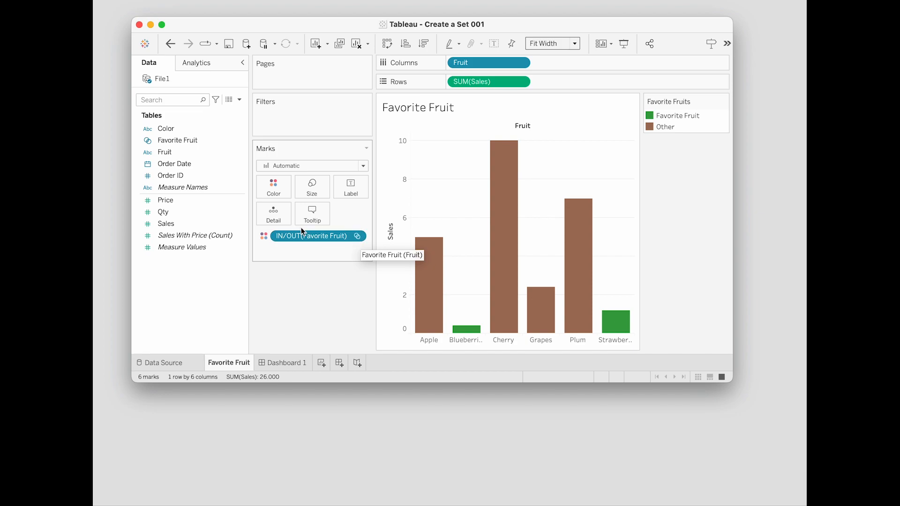
# Show the Favorite Fruit set control on the sheet and add Apple, Grapes and Plum to the set, leaving Cherry out
pyautogui.click(359, 240)
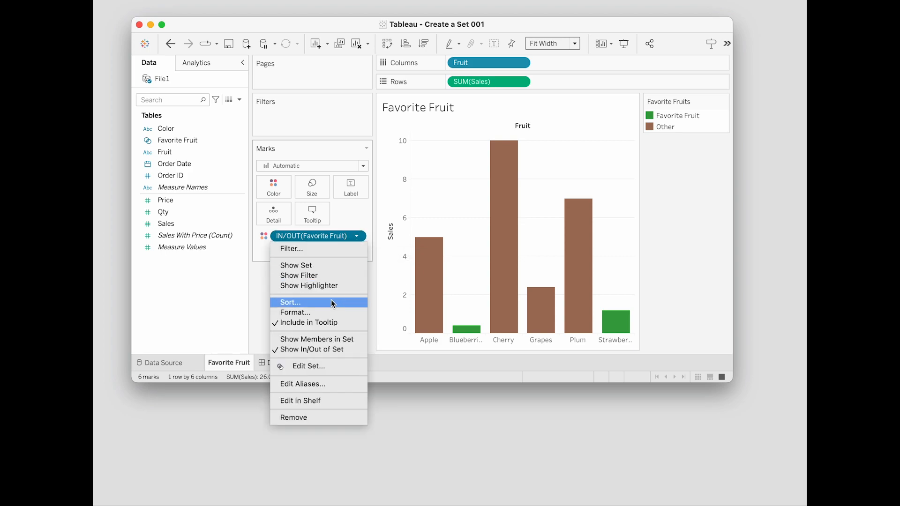
pyautogui.click(315, 266)
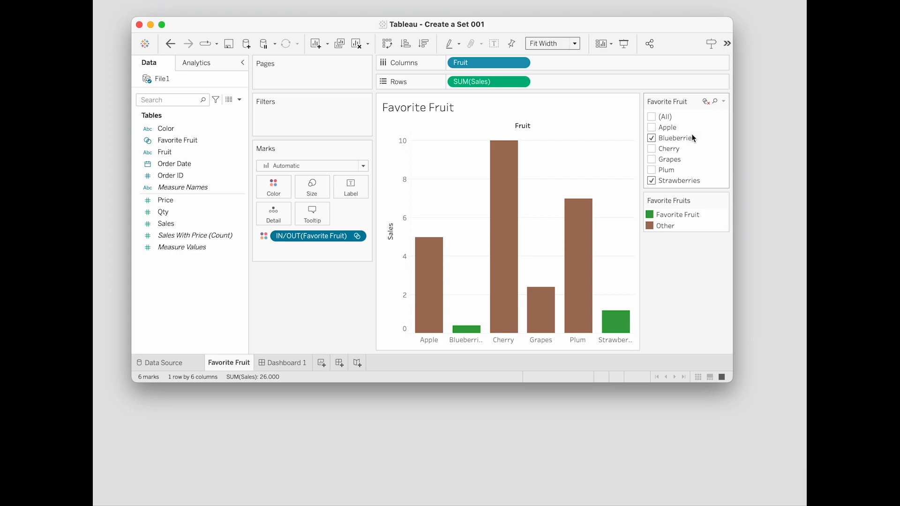
pyautogui.click(652, 149)
pyautogui.click(651, 159)
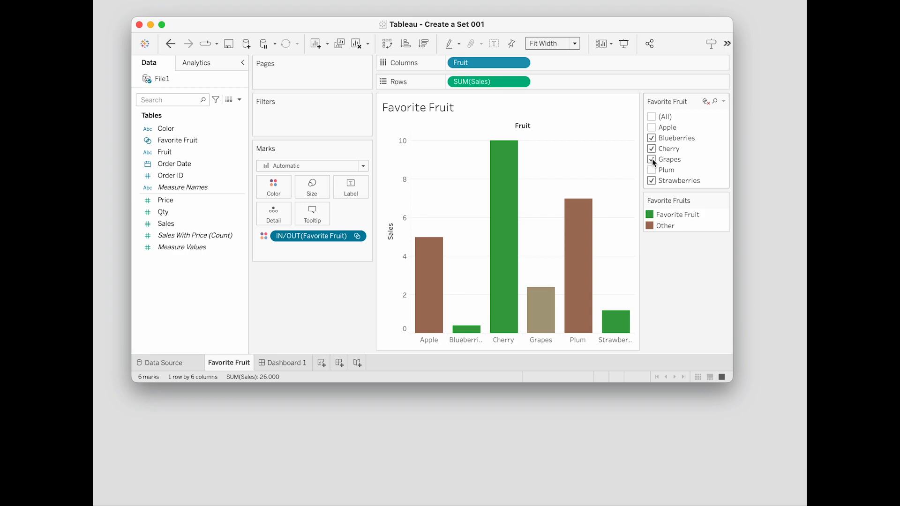
pyautogui.click(653, 169)
pyautogui.click(652, 127)
pyautogui.click(653, 149)
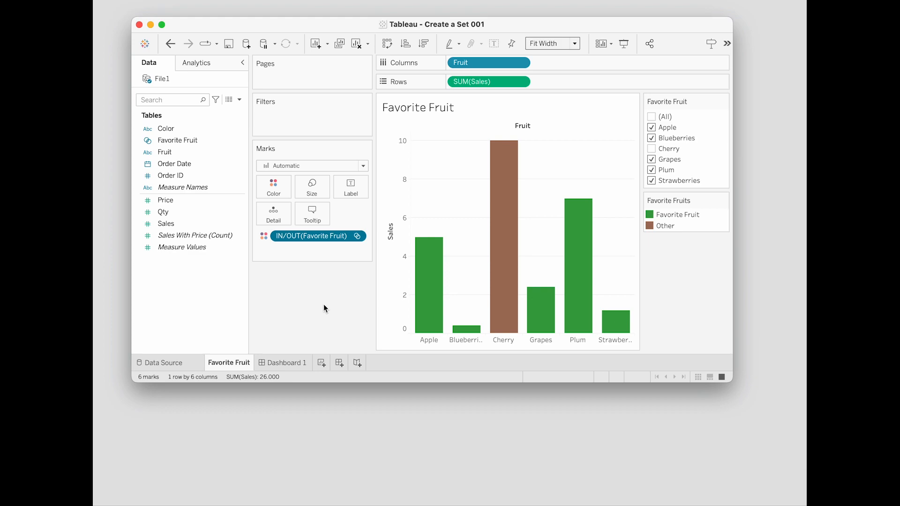
# On Dashboard 1, enlarge the window, remove the existing Favorite Fruit chart and add the sheet again so its set control is included
pyautogui.click(280, 363)
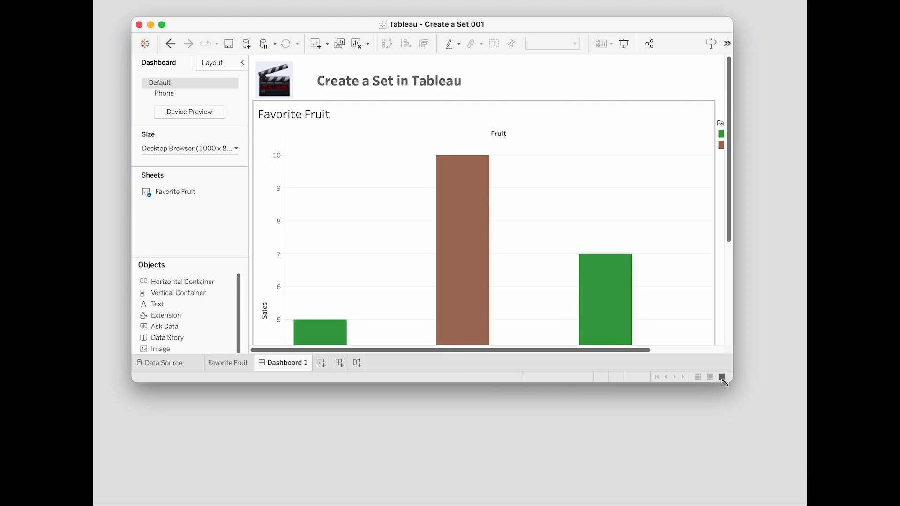
pyautogui.moveTo(725, 382); pyautogui.dragTo(783, 479)
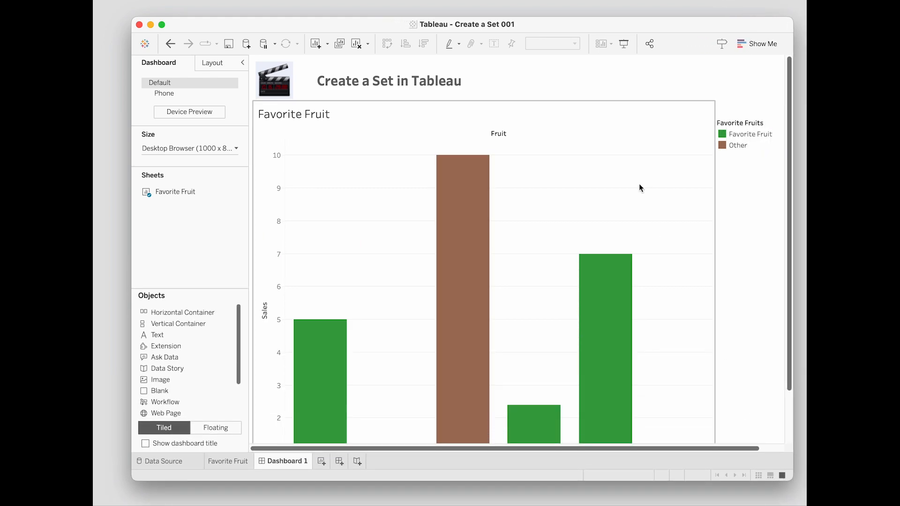
pyautogui.moveTo(165, 193)
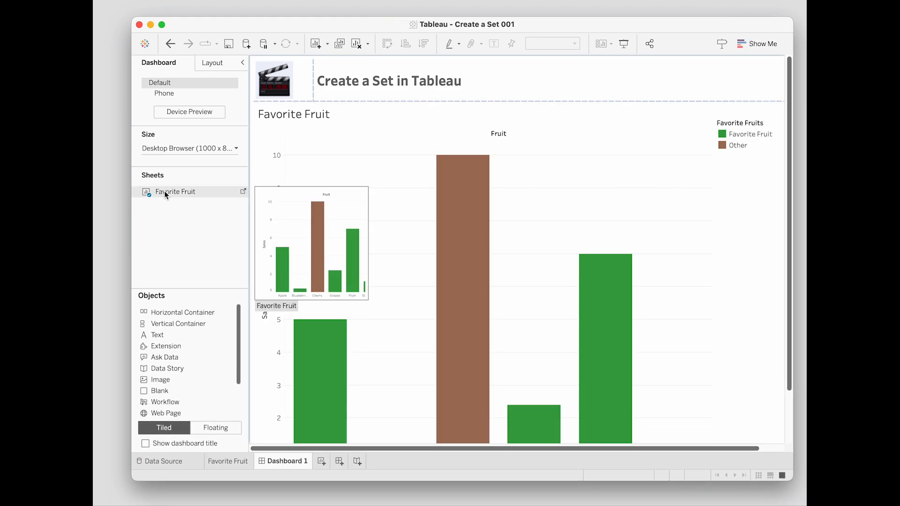
pyautogui.click(485, 176)
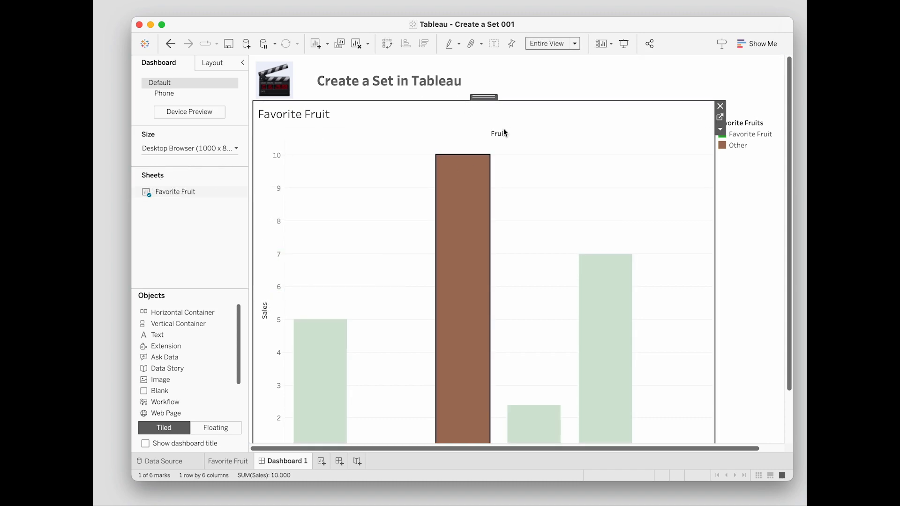
pyautogui.click(720, 106)
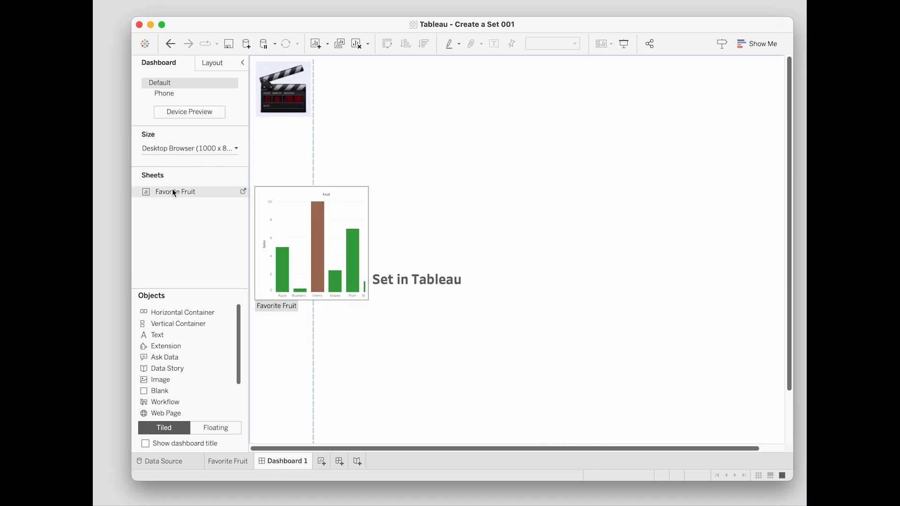
pyautogui.moveTo(168, 195); pyautogui.dragTo(474, 211)
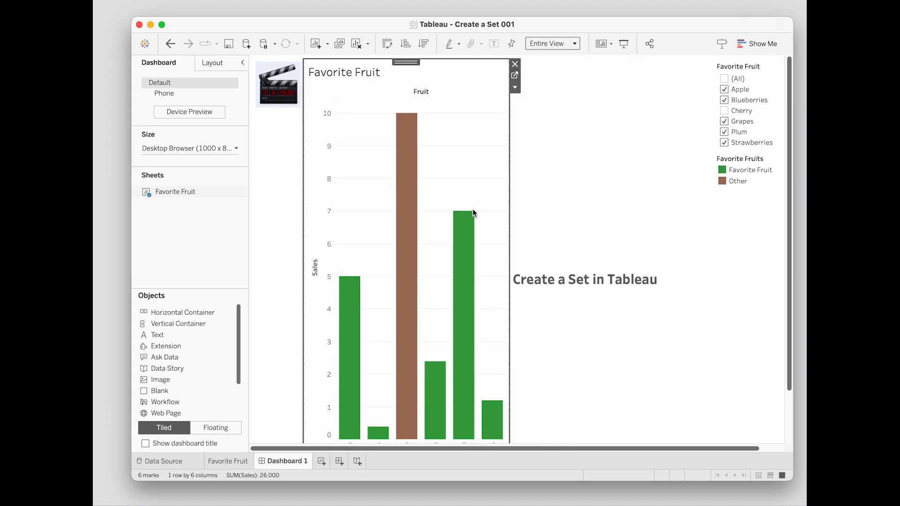
# Set the dashboard chart's fit to Fit Width and remove the "Create a Set in Tableau" text object
pyautogui.click(577, 45)
pyautogui.click(555, 63)
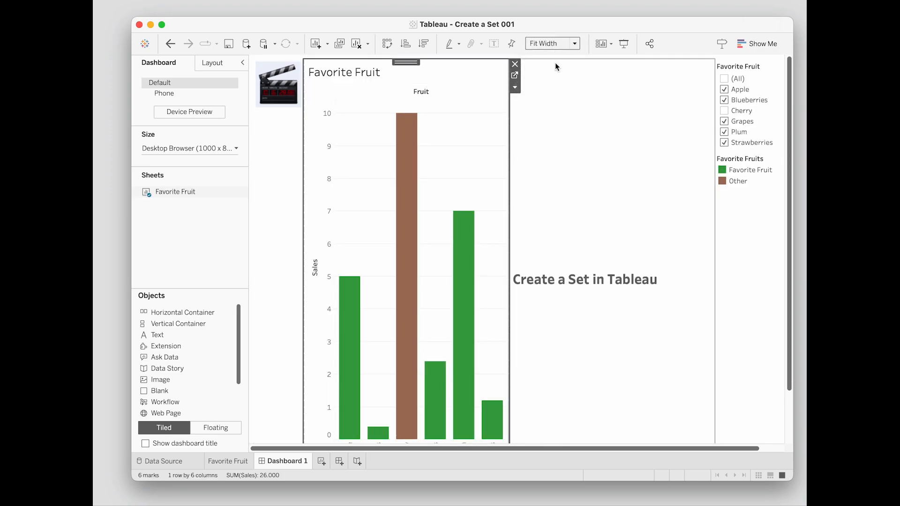
pyautogui.click(725, 72)
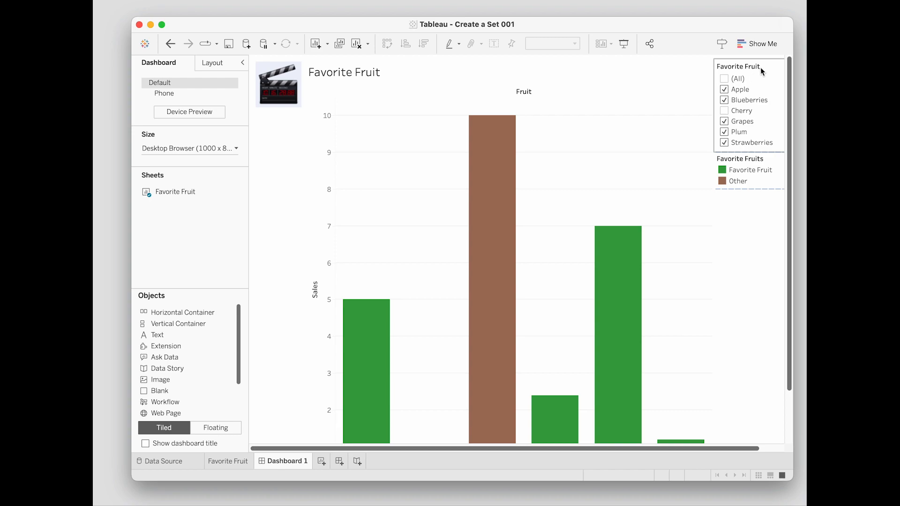
# Examine the set membership and sales details of the Plum, Cherry and Apple bars on the dashboard
pyautogui.click(761, 169)
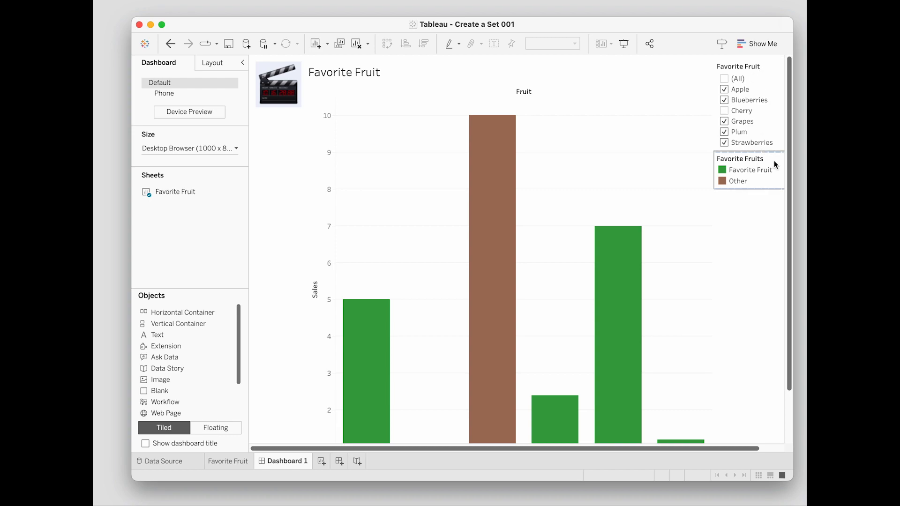
pyautogui.click(614, 265)
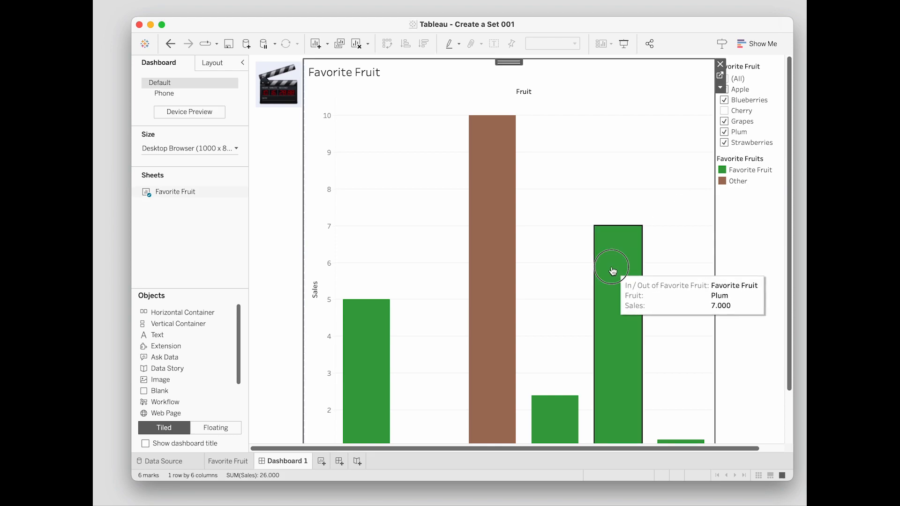
pyautogui.click(490, 228)
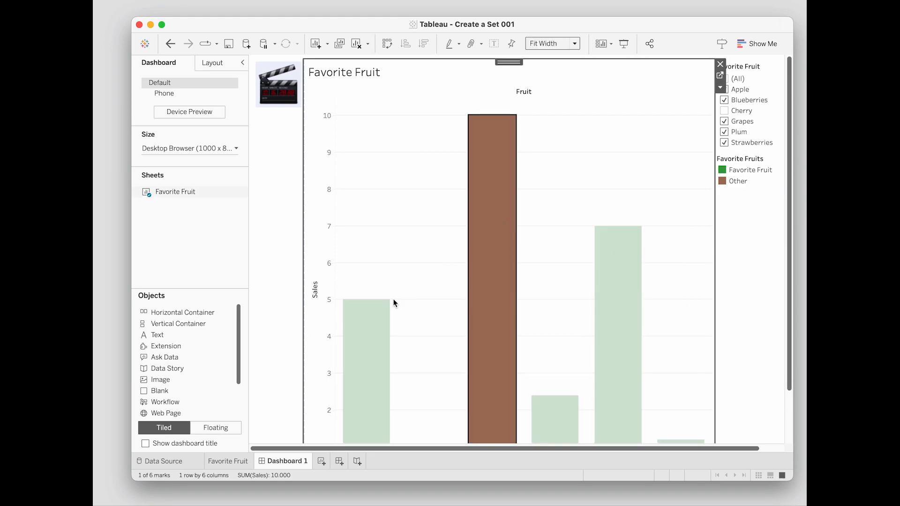
pyautogui.click(370, 331)
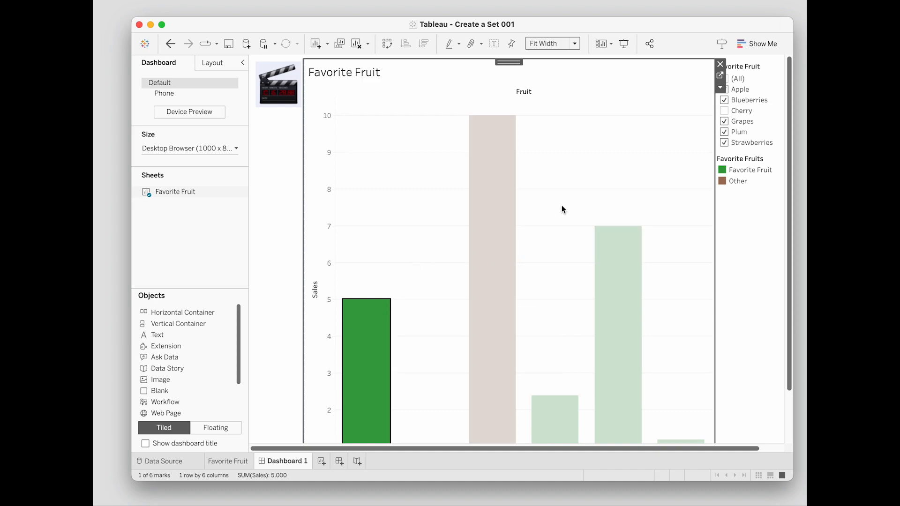
pyautogui.moveTo(375, 340)
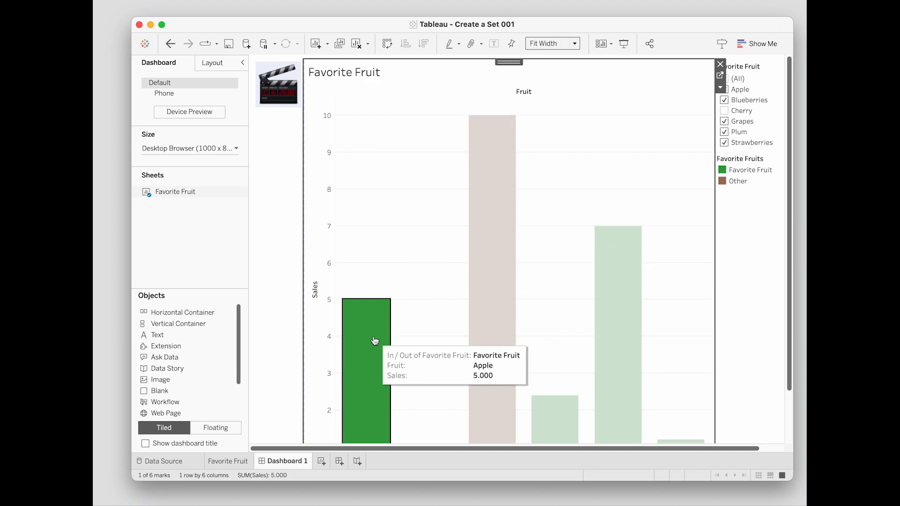
pyautogui.moveTo(390, 305)
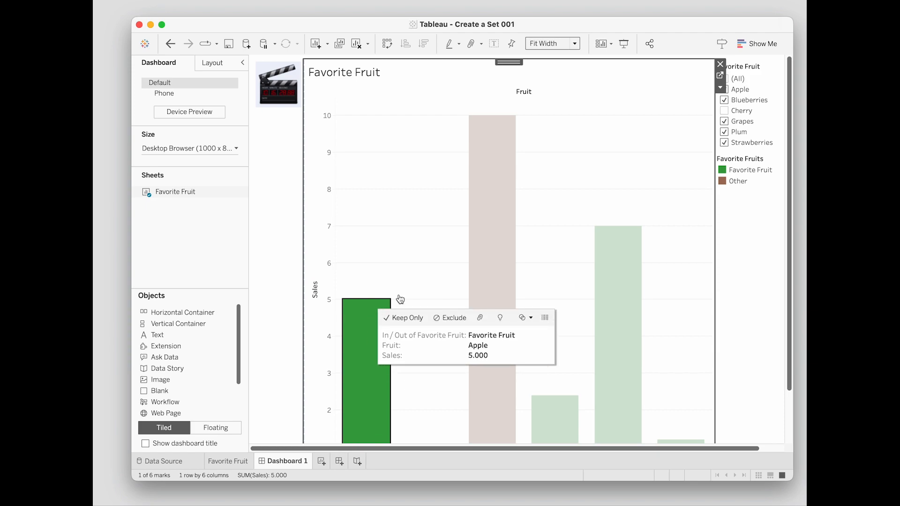
pyautogui.moveTo(486, 235)
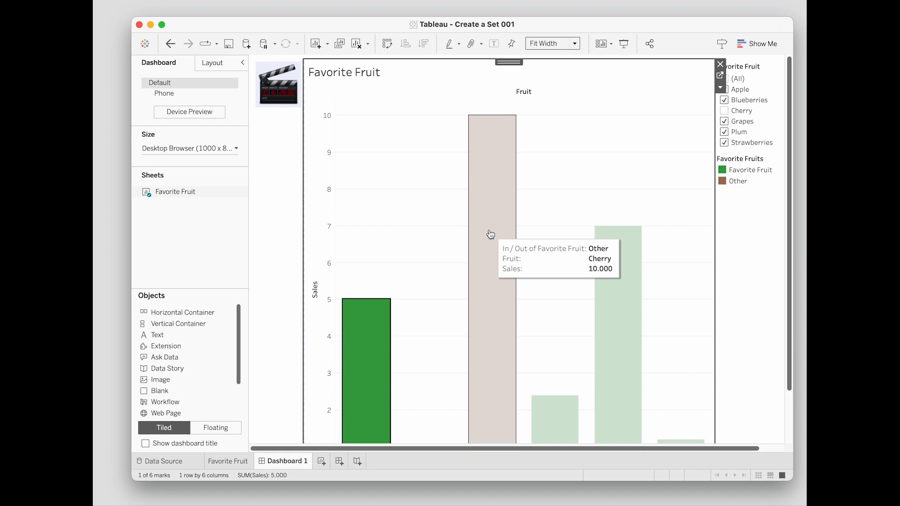
pyautogui.moveTo(615, 249)
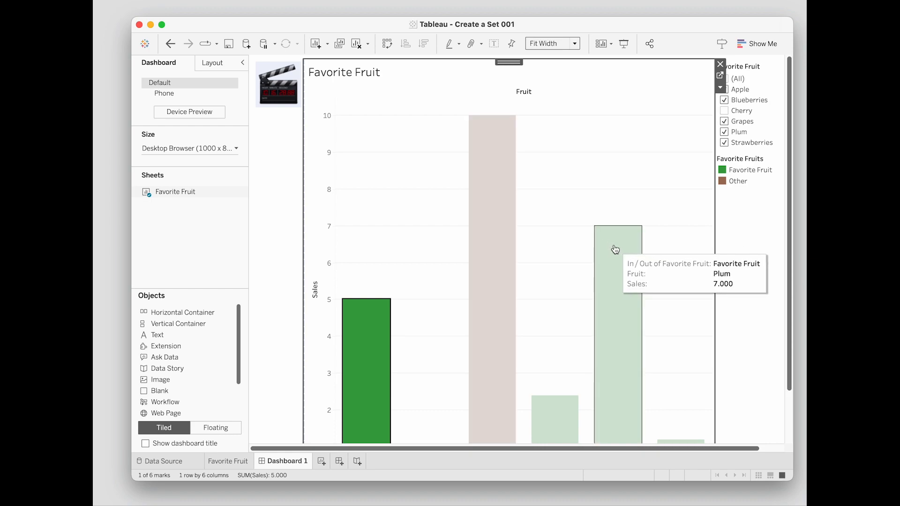